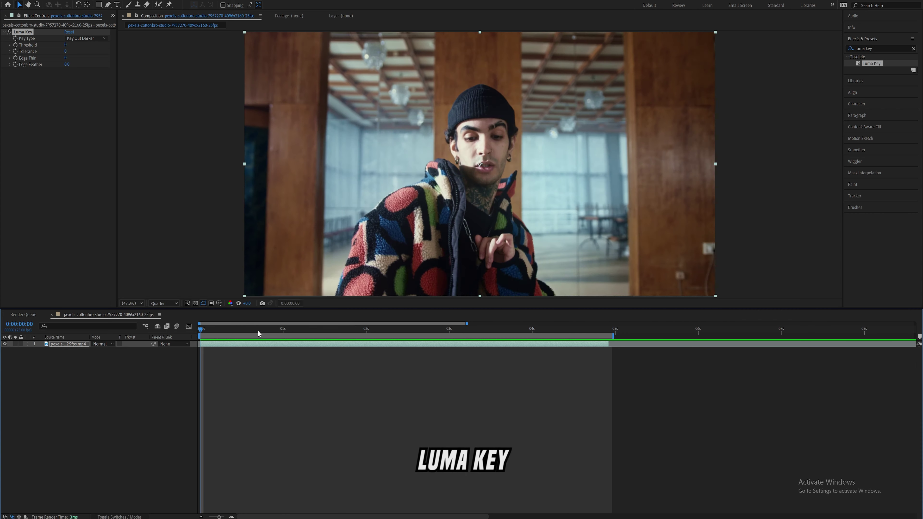
Step: Keyframe Luma Key Threshold from 0 at 1:19 to 244 at 3:03, then preview the fade
{"action": "left_click", "coordinate": [326, 345]}
{"action": "key", "text": "e"}
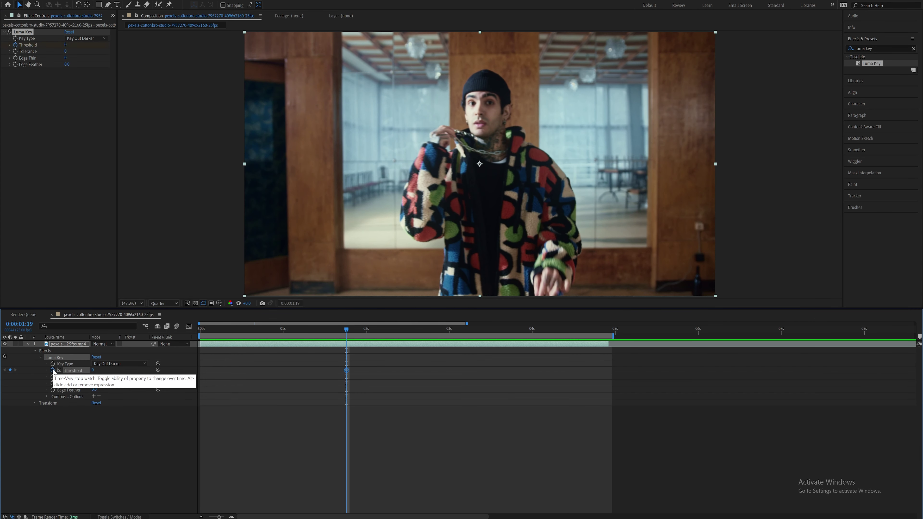
{"action": "left_click_drag", "start_coordinate": [348, 329], "coordinate": [459, 330]}
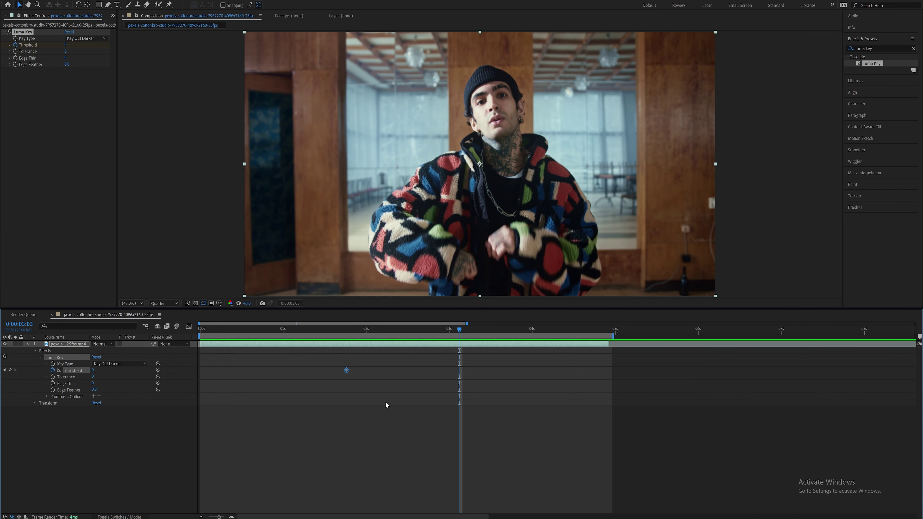
{"action": "left_click_drag", "start_coordinate": [94, 370], "coordinate": [169, 370]}
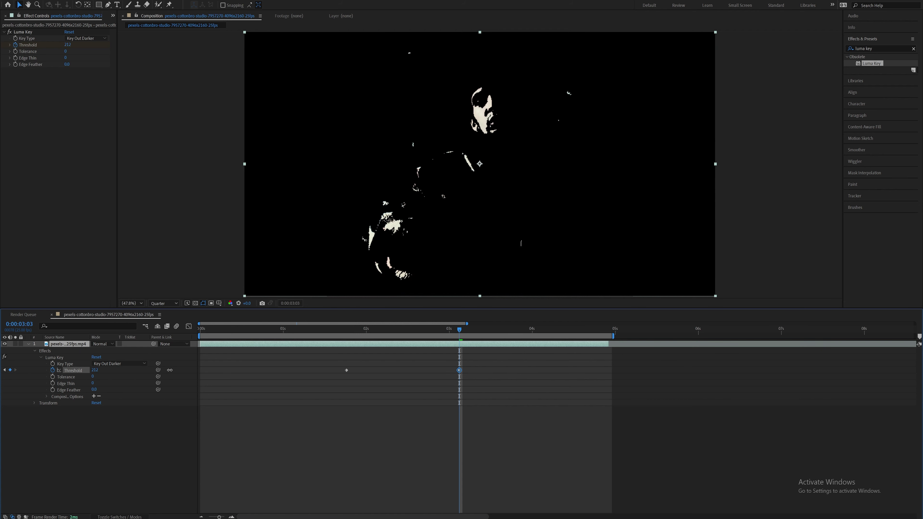
{"action": "left_click", "coordinate": [509, 382]}
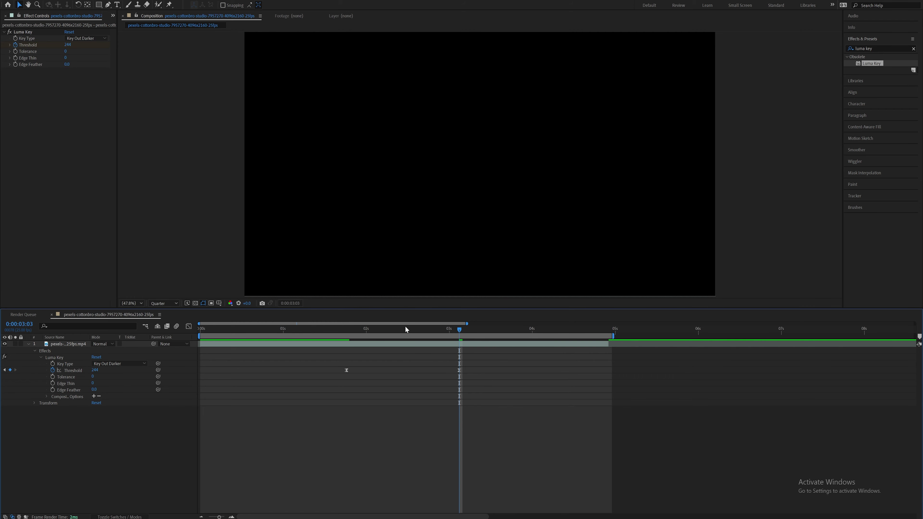
{"action": "left_click_drag", "start_coordinate": [410, 327], "coordinate": [337, 330]}
{"action": "key", "text": "space"}
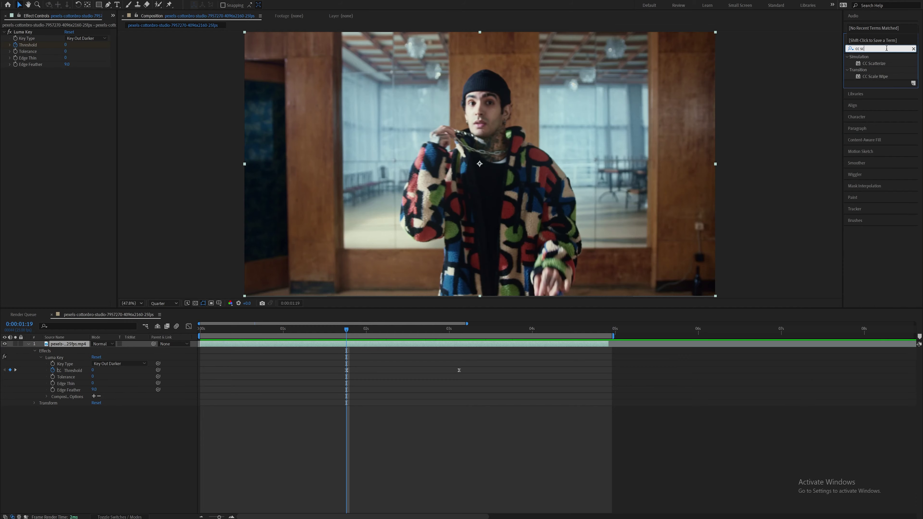
Step: Apply CC Scale Wipe to the dancer layer and keyframe its Stretch and Center
{"action": "left_click_drag", "start_coordinate": [875, 63], "coordinate": [9, 105]}
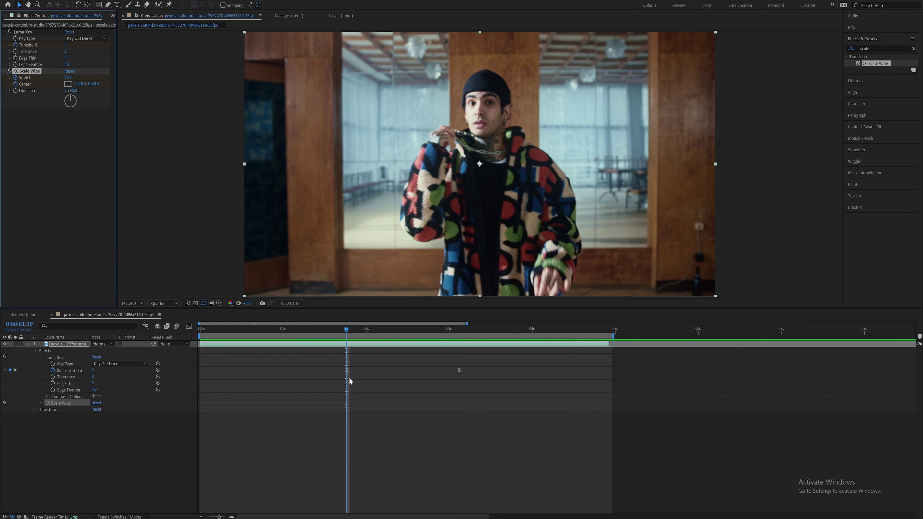
{"action": "left_click_drag", "start_coordinate": [350, 330], "coordinate": [379, 330]}
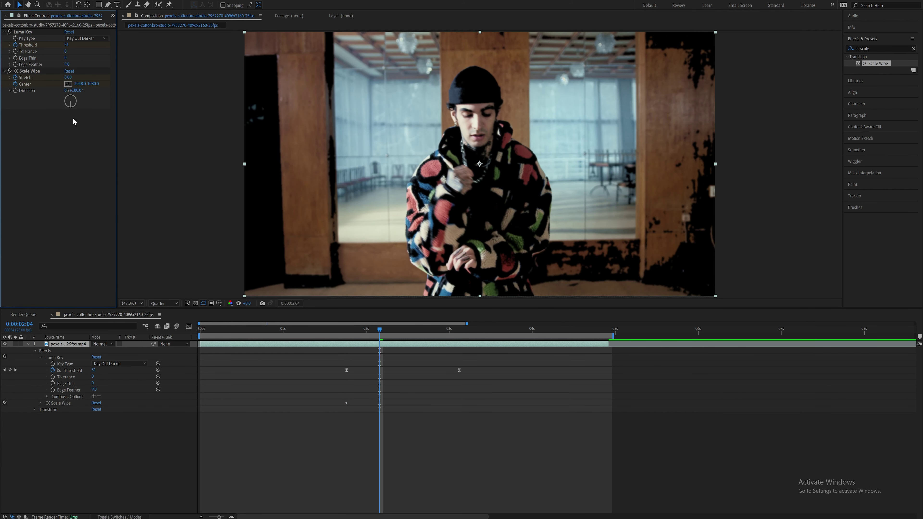
{"action": "left_click_drag", "start_coordinate": [68, 79], "coordinate": [93, 99]}
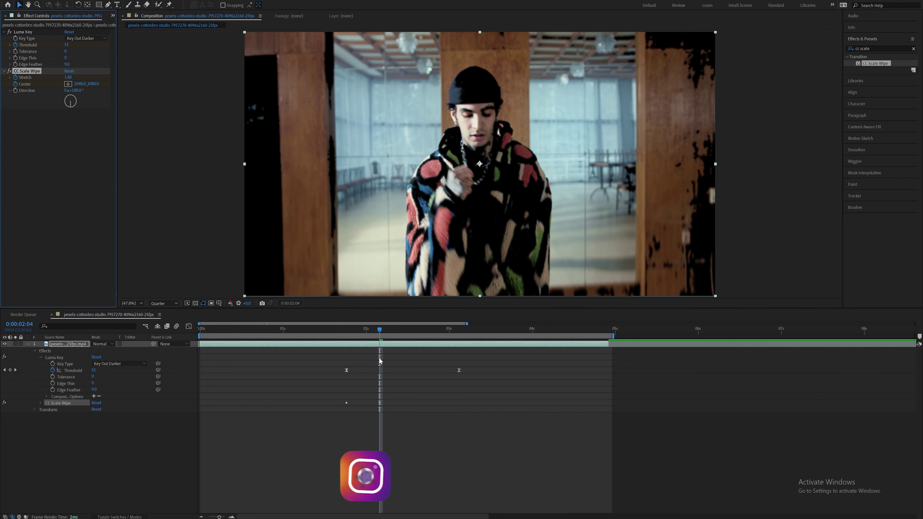
{"action": "left_click_drag", "start_coordinate": [380, 330], "coordinate": [453, 330]}
{"action": "left_click", "coordinate": [432, 328]}
{"action": "left_click_drag", "start_coordinate": [480, 164], "coordinate": [481, 135]}
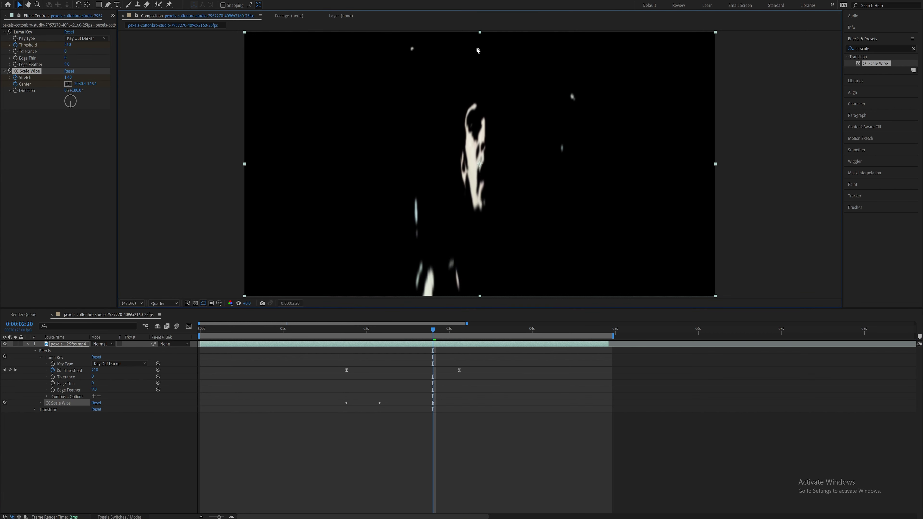
Step: Shift the Stretch keyframe later, preview the wipe, and apply uni.Chromatic Aberration
{"action": "left_click_drag", "start_coordinate": [288, 393], "coordinate": [495, 444]}
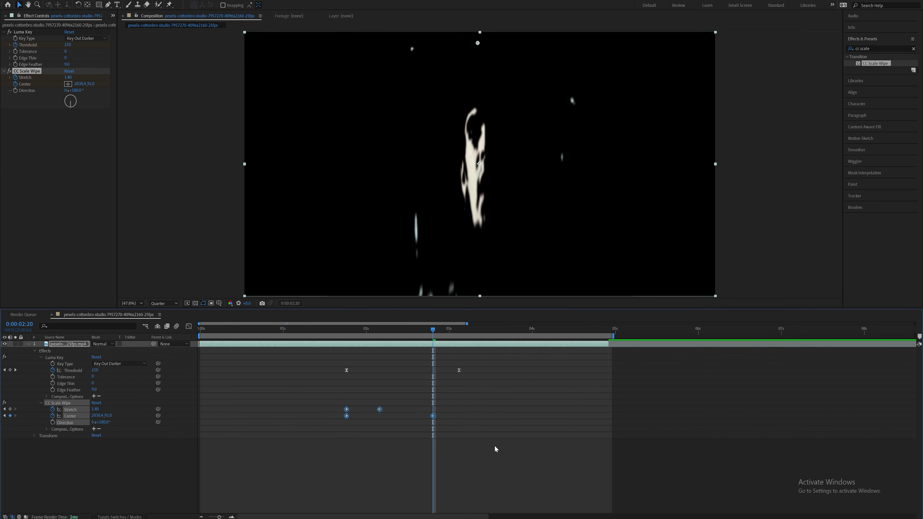
{"action": "left_click_drag", "start_coordinate": [360, 329], "coordinate": [377, 336]}
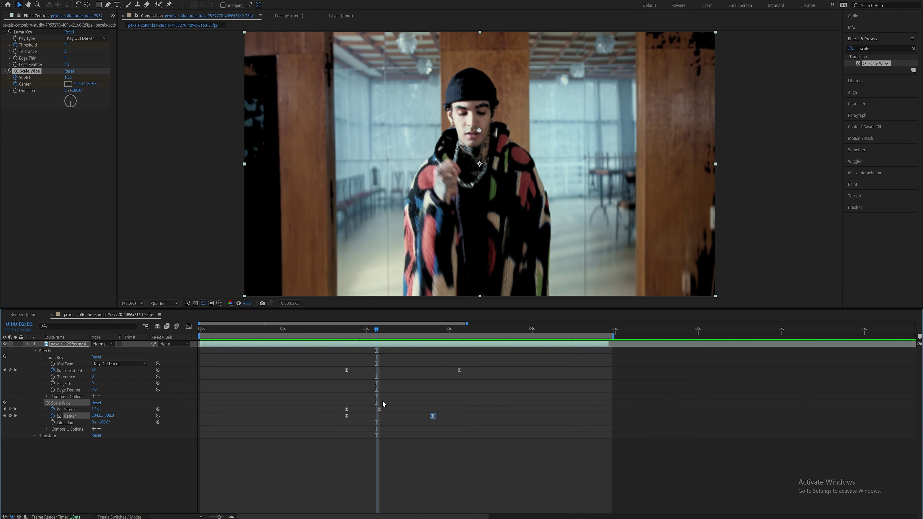
{"action": "left_click_drag", "start_coordinate": [379, 409], "coordinate": [467, 416]}
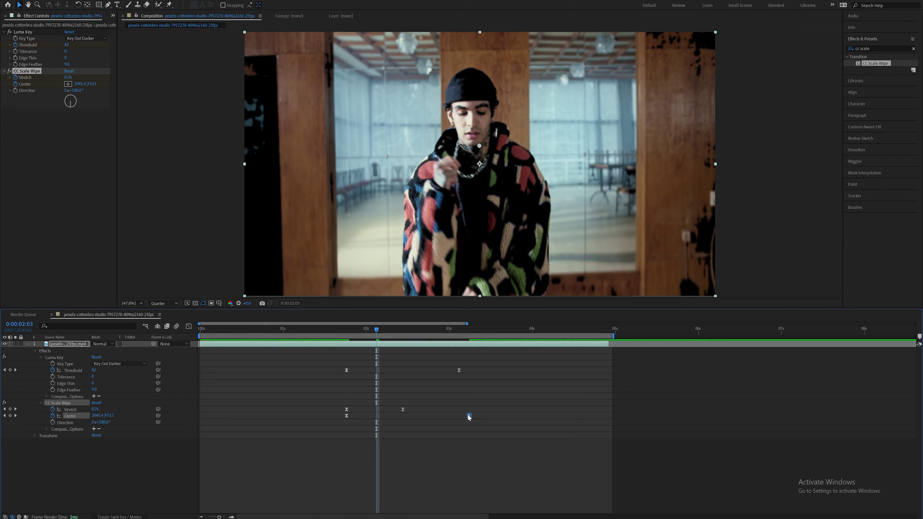
{"action": "key", "text": "space"}
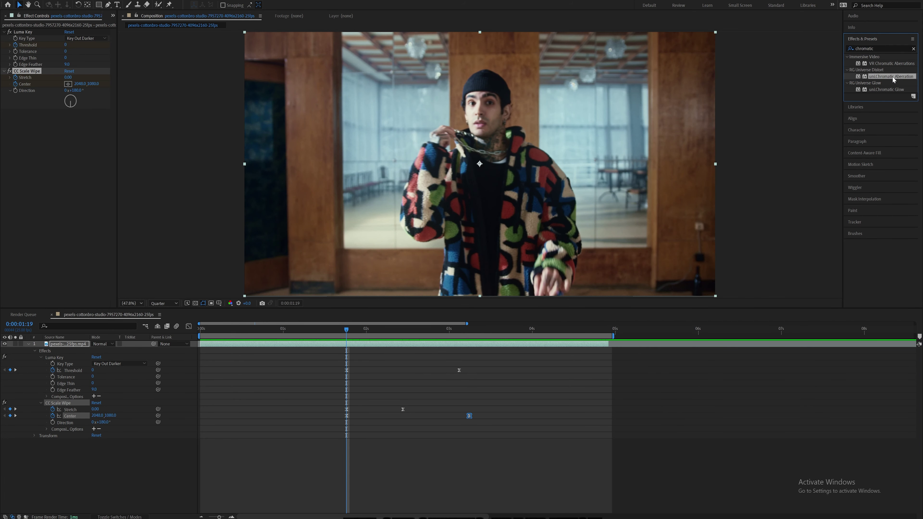
{"action": "left_click_drag", "start_coordinate": [894, 80], "coordinate": [504, 44]}
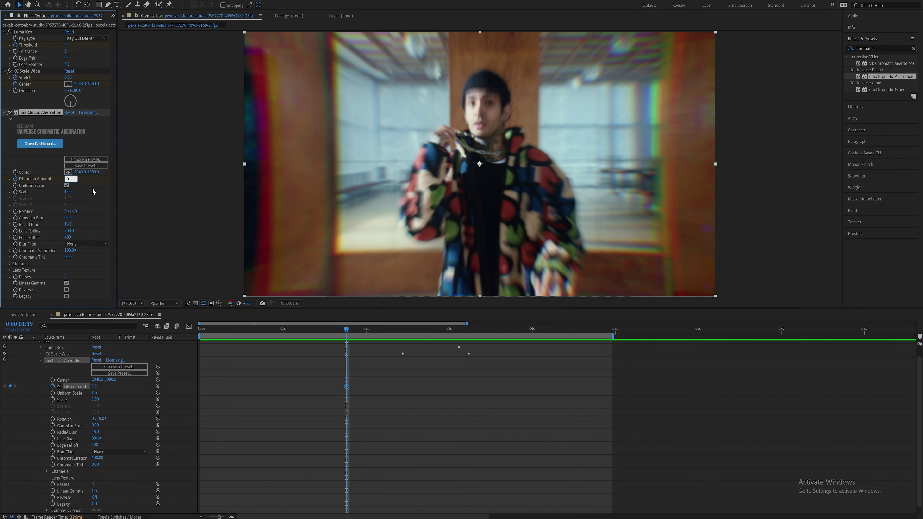
Step: Set Radial Blur to 0, keyframe Distortion Amount to 2.4 with lower Scale, and select the keyframes for easing
{"action": "left_click", "coordinate": [71, 225]}
{"action": "key", "text": "Return"}
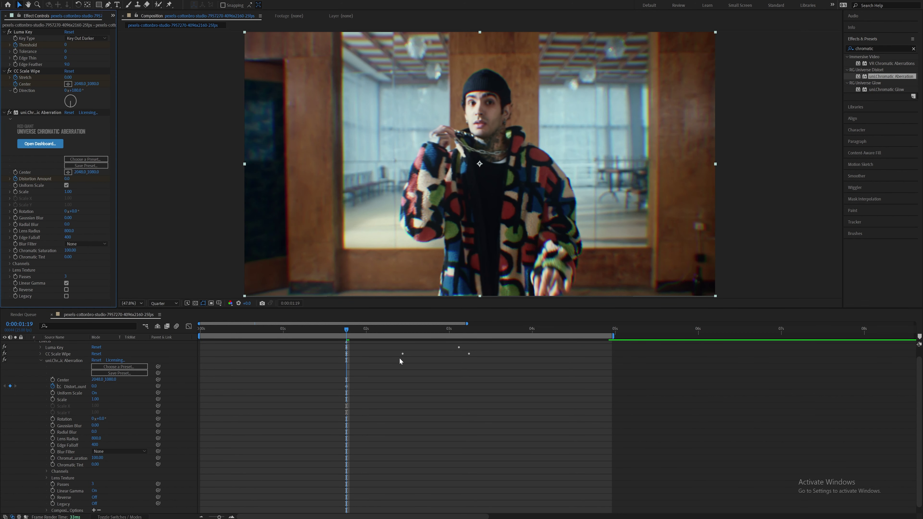
{"action": "left_click_drag", "start_coordinate": [345, 330], "coordinate": [383, 334]}
{"action": "key", "text": "space"}
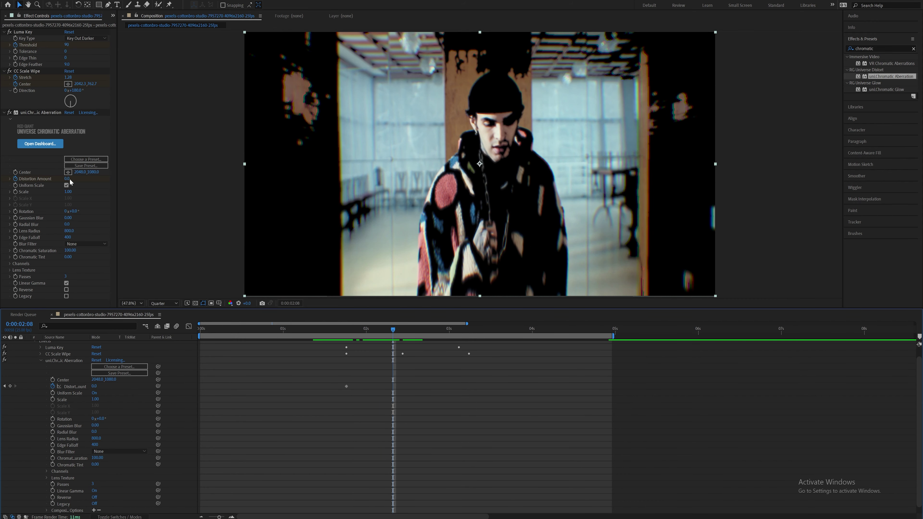
{"action": "left_click_drag", "start_coordinate": [69, 177], "coordinate": [69, 205]}
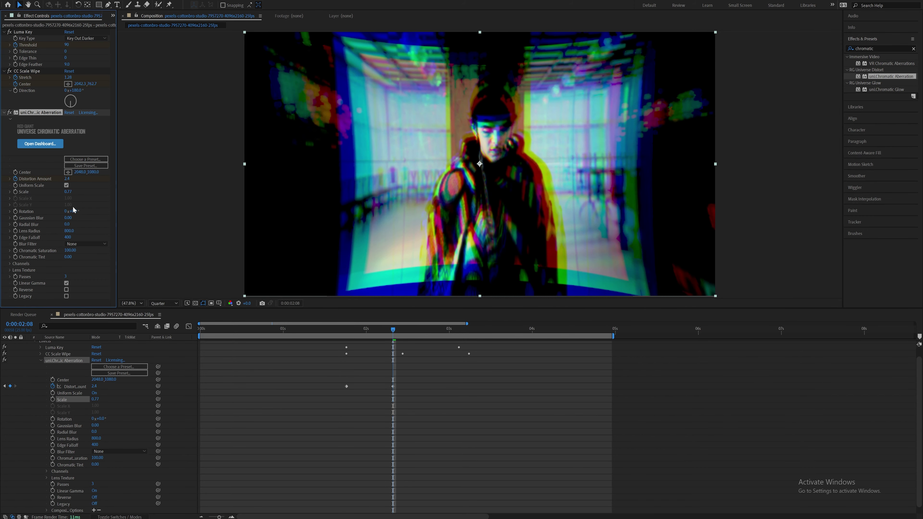
{"action": "left_click_drag", "start_coordinate": [320, 375], "coordinate": [457, 403]}
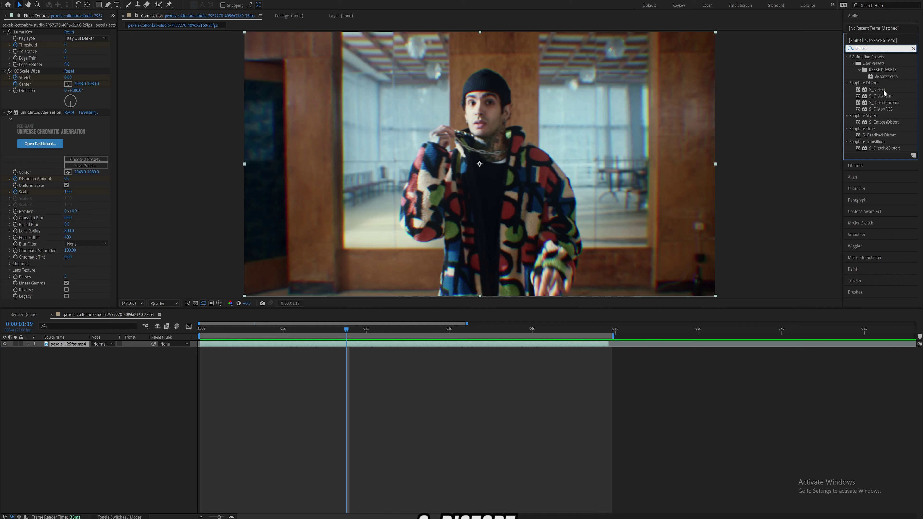
Step: Apply S_Distort to the dancer layer and keyframe its Amount up to 0.130 at 0:00:02:16
{"action": "left_click_drag", "start_coordinate": [876, 89], "coordinate": [398, 321]}
{"action": "left_click_drag", "start_coordinate": [375, 349], "coordinate": [375, 345]}
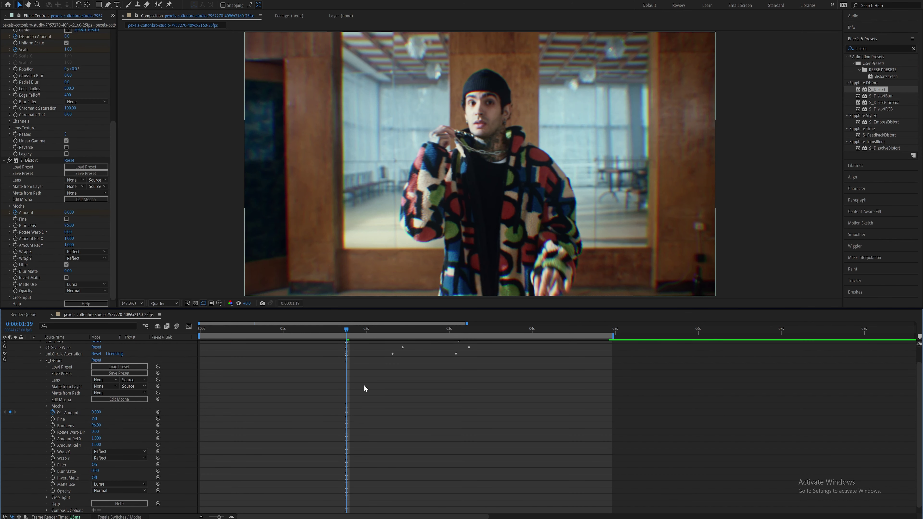
{"action": "left_click_drag", "start_coordinate": [348, 329], "coordinate": [440, 335]}
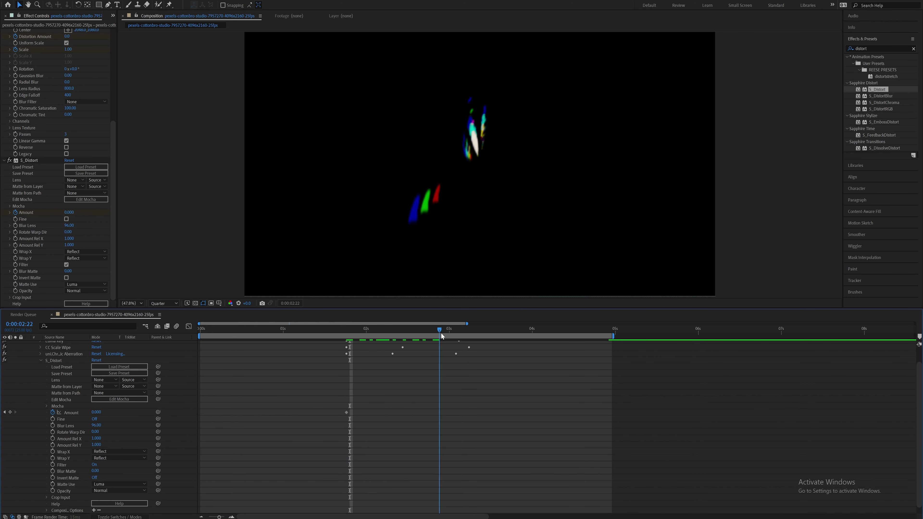
{"action": "key", "text": "Page_Up"}
{"action": "key", "text": "Page_Up"}
{"action": "key", "text": "Page_Up"}
{"action": "key", "text": "Page_Up"}
{"action": "key", "text": "Page_Up"}
{"action": "key", "text": "Page_Up"}
{"action": "key", "text": "Page_Up"}
{"action": "left_click_drag", "start_coordinate": [96, 413], "coordinate": [83, 436]}
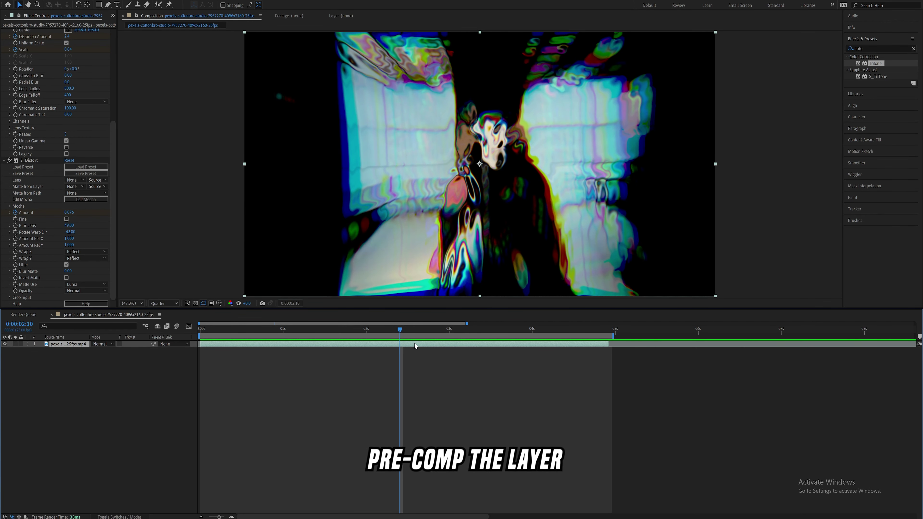
Step: Pre-compose the clip into Comp 1 and add Deep Glow with Exposure keyframed from 0 to 0.33
{"action": "key", "text": "ctrl+shift+c"}
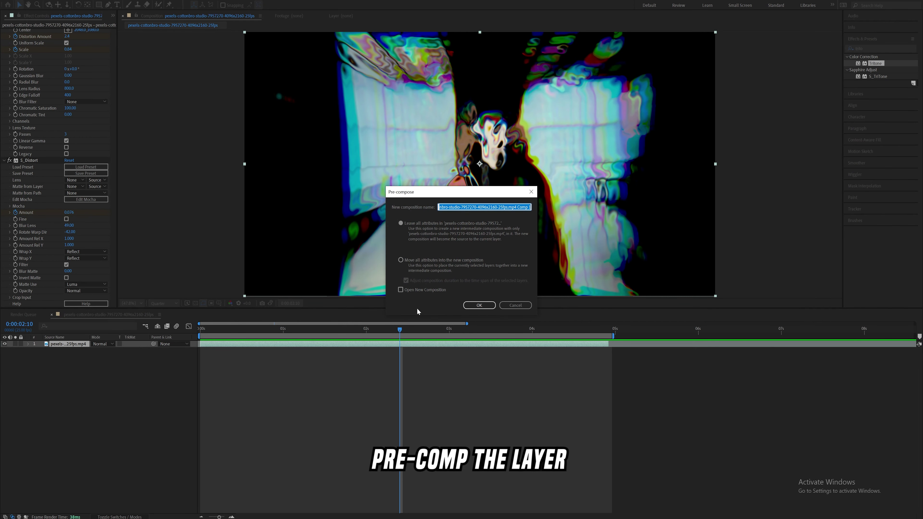
{"action": "left_click", "coordinate": [479, 305]}
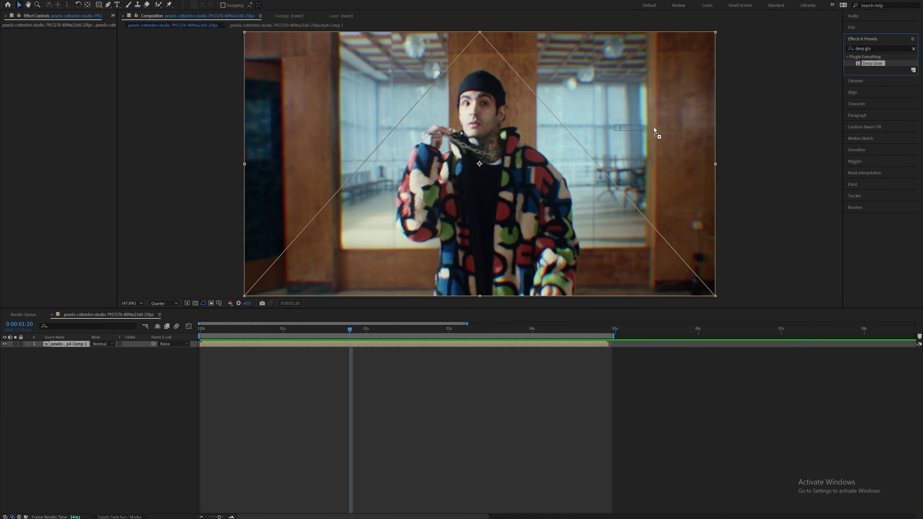
{"action": "left_click_drag", "start_coordinate": [872, 63], "coordinate": [402, 330]}
{"action": "key", "text": "Return"}
{"action": "left_click_drag", "start_coordinate": [71, 53], "coordinate": [84, 52]}
Step: Duplicate the Comp 1 layer, split it at 0:00:01:20, and delete the extra piece
{"action": "mouse_move", "coordinate": [358, 328]}
{"action": "left_mouse_down"}
{"action": "mouse_move", "coordinate": [367, 330]}
{"action": "mouse_move", "coordinate": [350, 331]}
{"action": "left_mouse_up"}
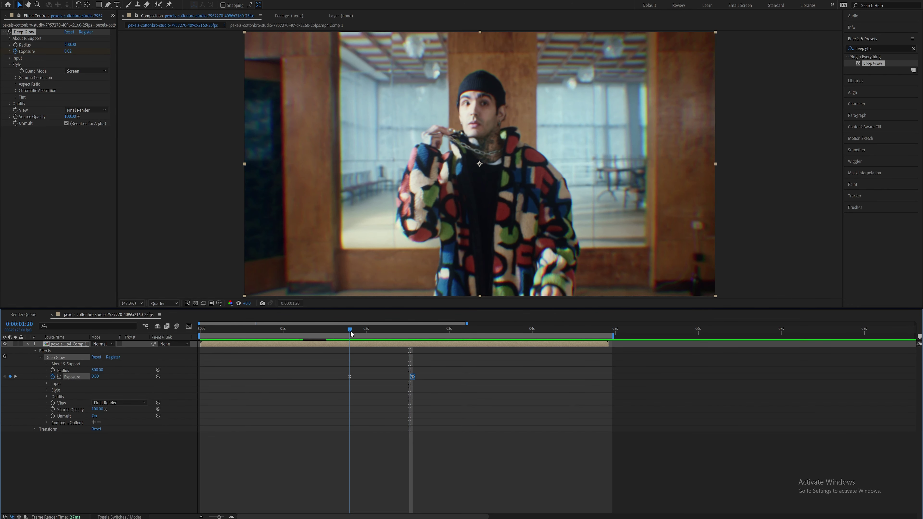
{"action": "left_click", "coordinate": [377, 345]}
{"action": "key", "text": "ctrl+d"}
{"action": "key", "text": "ctrl+shift+d"}
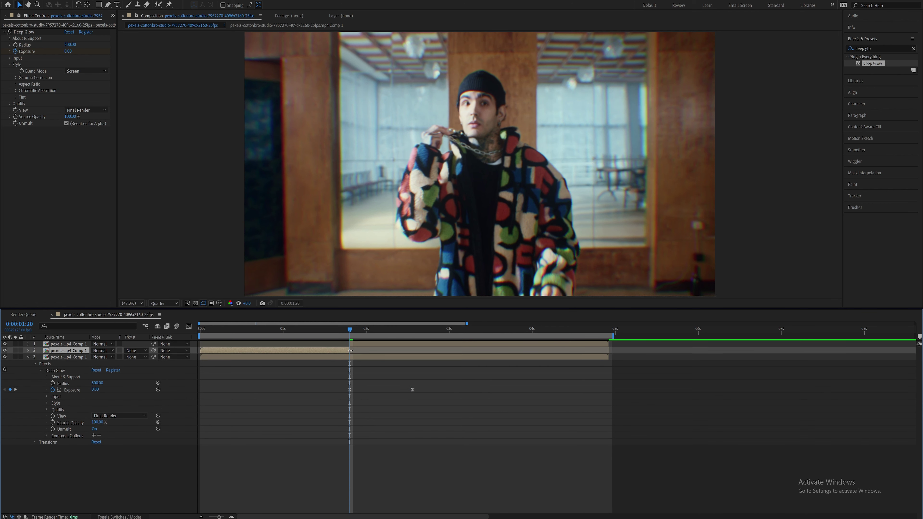
{"action": "key", "text": "Delete"}
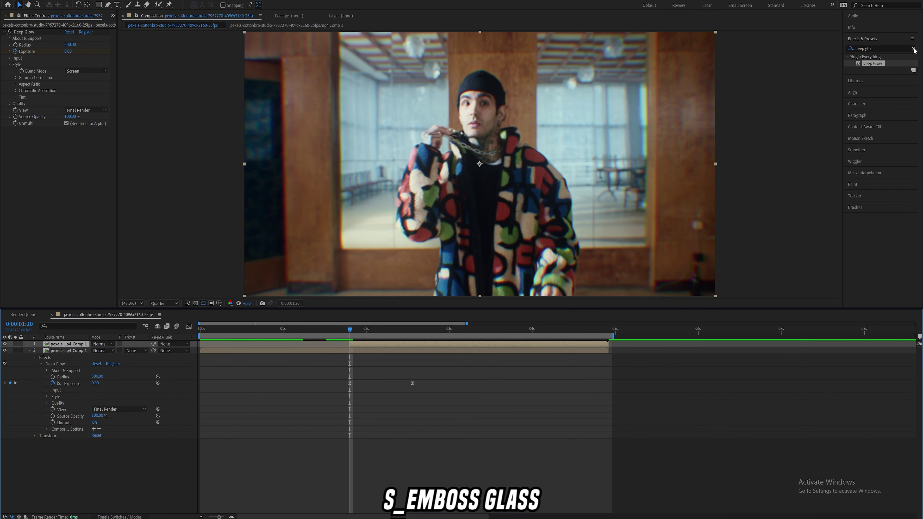
Step: Apply S_EmbossGlass to the top layer: Bumps Scale 0.980, Bumps Threshold keyframed 0.7700 to 0.3000 at 2:09
{"action": "left_click", "coordinate": [914, 49]}
{"action": "type", "text": "emboss"}
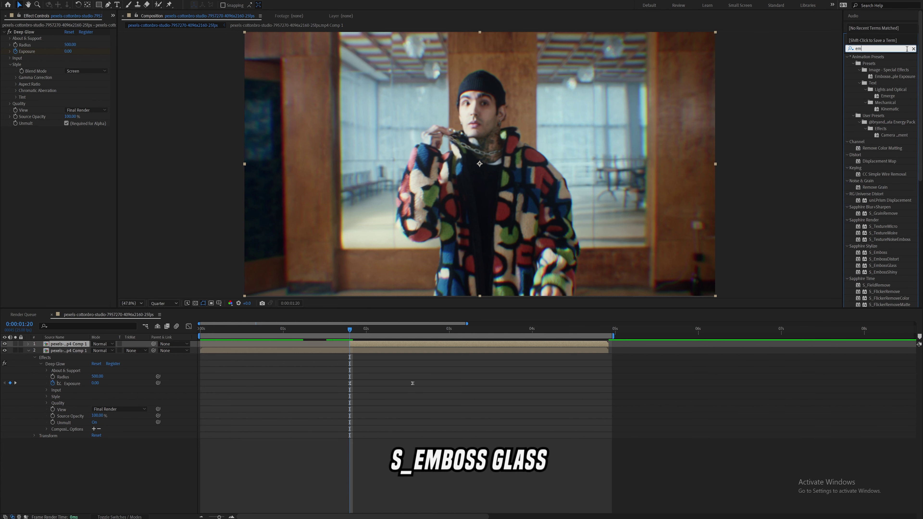
{"action": "left_click_drag", "start_coordinate": [884, 116], "coordinate": [538, 132]}
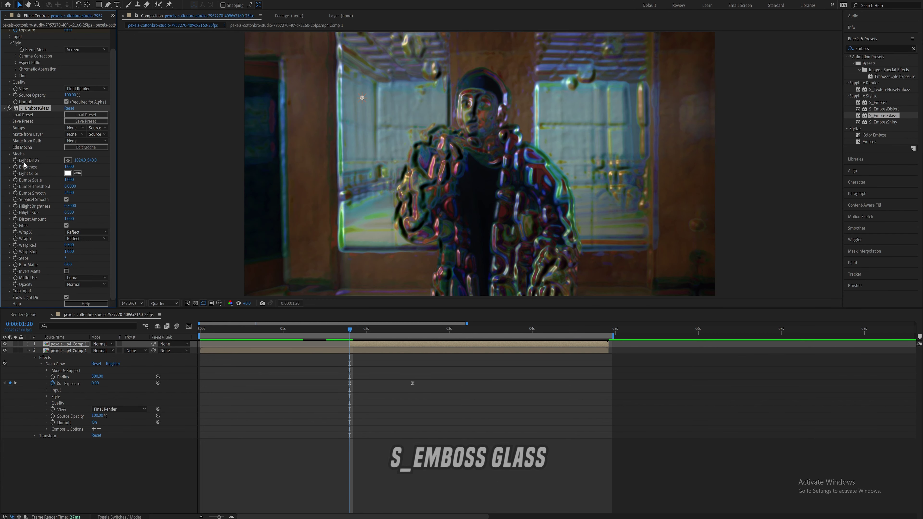
{"action": "left_click_drag", "start_coordinate": [66, 179], "coordinate": [170, 185]}
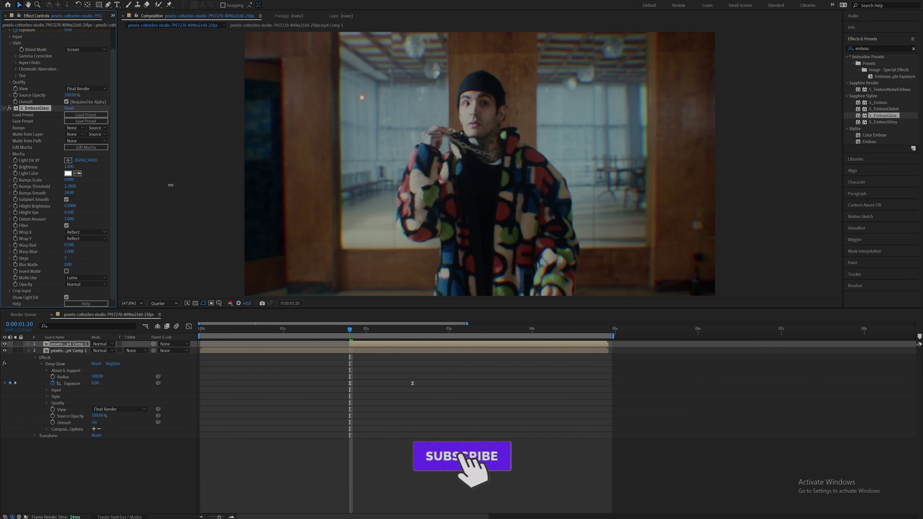
{"action": "left_click_drag", "start_coordinate": [98, 190], "coordinate": [75, 198]}
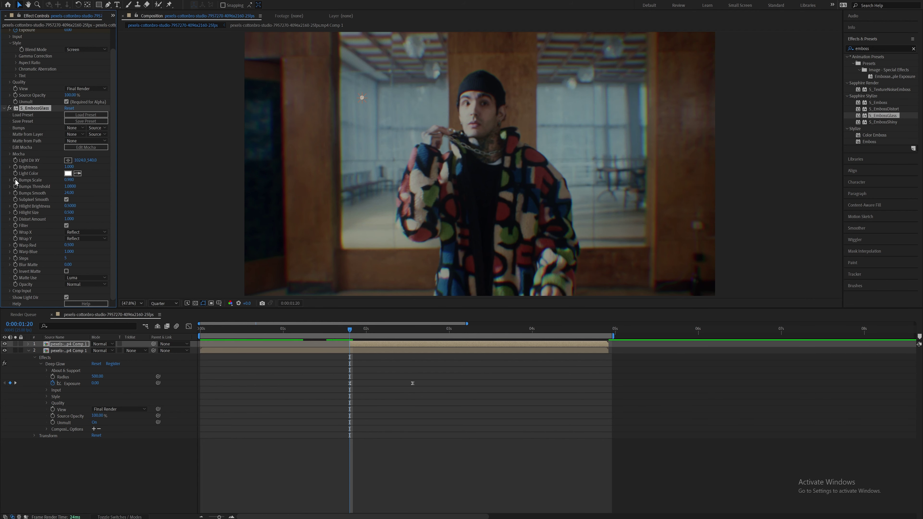
{"action": "left_click_drag", "start_coordinate": [349, 330], "coordinate": [396, 330]}
{"action": "left_click_drag", "start_coordinate": [69, 186], "coordinate": [46, 193]}
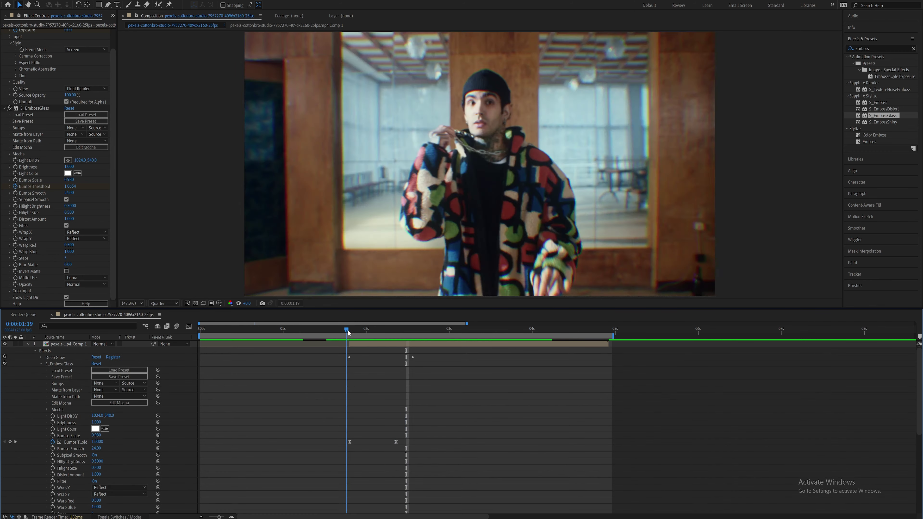
{"action": "mouse_move", "coordinate": [347, 330]}
{"action": "left_mouse_down"}
{"action": "mouse_move", "coordinate": [356, 329]}
{"action": "mouse_move", "coordinate": [339, 331]}
{"action": "mouse_move", "coordinate": [350, 329]}
{"action": "left_mouse_up"}
Step: Lower the top layer's Opacity to 46% and preview the transition
{"action": "left_click", "coordinate": [504, 214]}
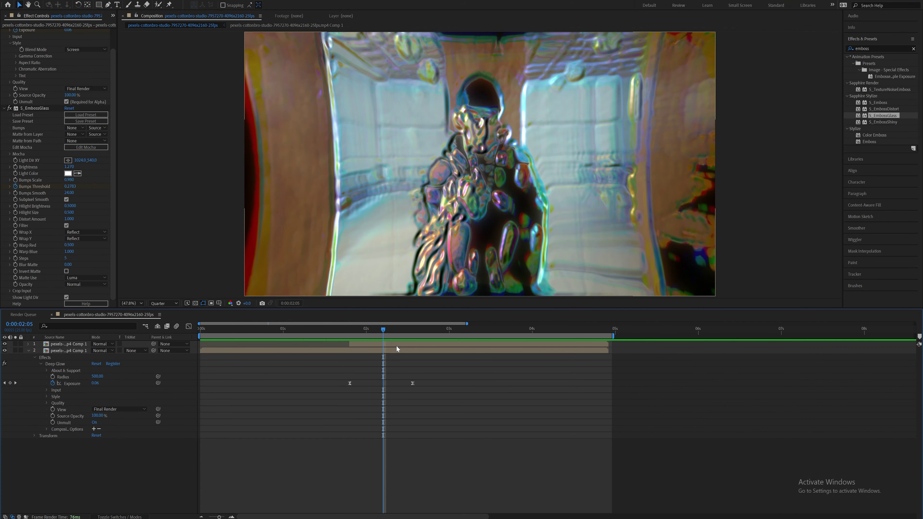
{"action": "left_click", "coordinate": [396, 346]}
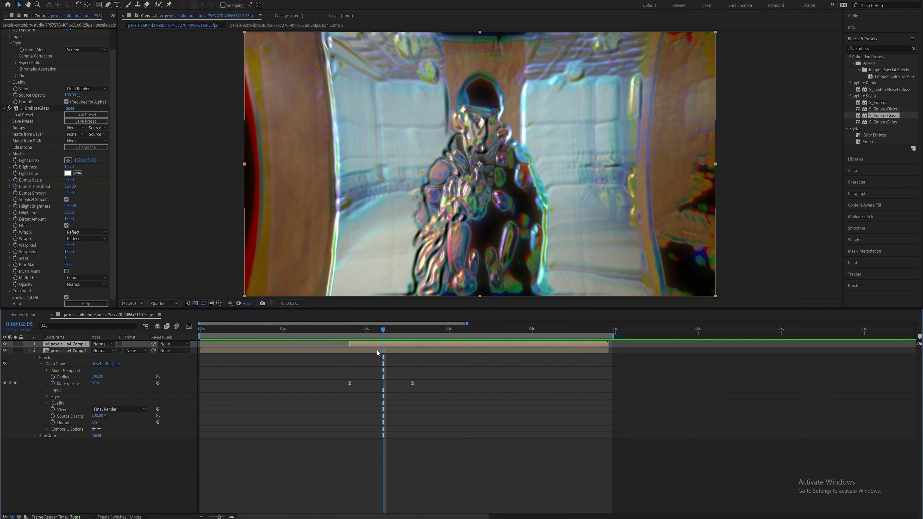
{"action": "key", "text": "t"}
{"action": "left_click_drag", "start_coordinate": [84, 351], "coordinate": [73, 351]}
{"action": "left_click_drag", "start_coordinate": [382, 329], "coordinate": [339, 336]}
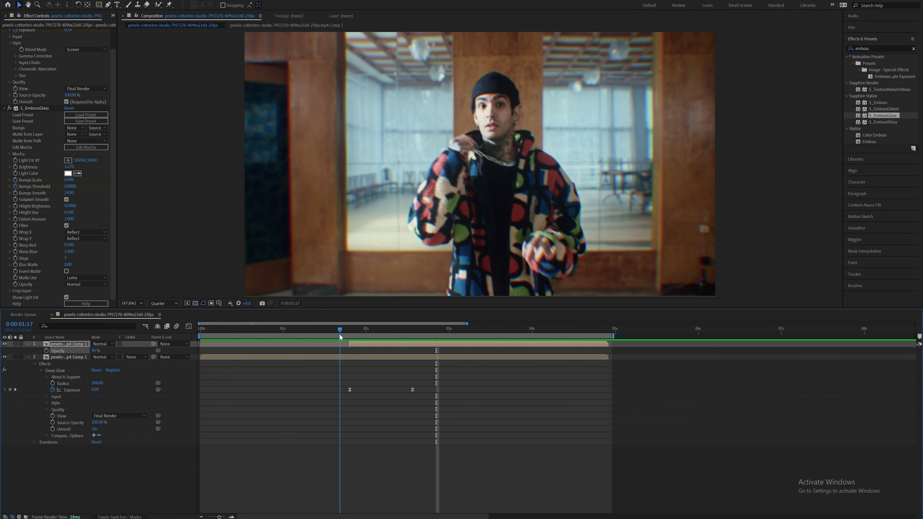
{"action": "key", "text": "space"}
{"action": "key", "text": "space"}
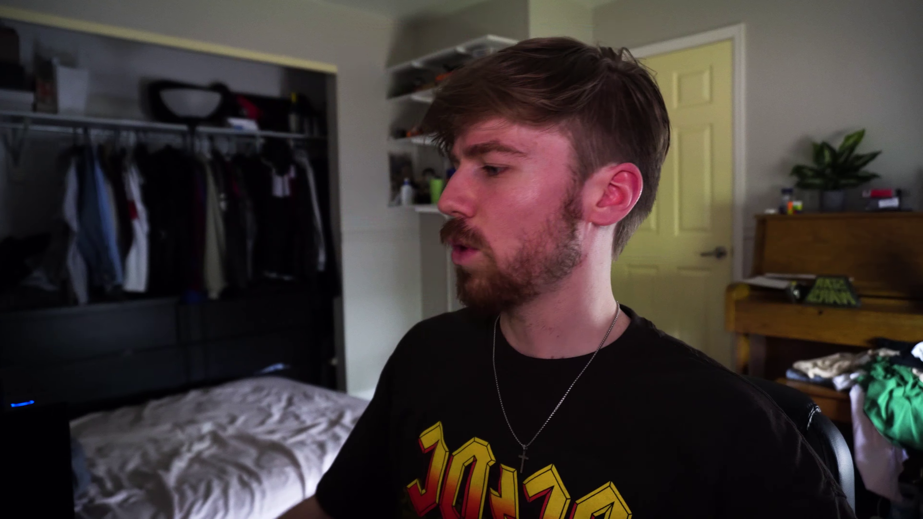